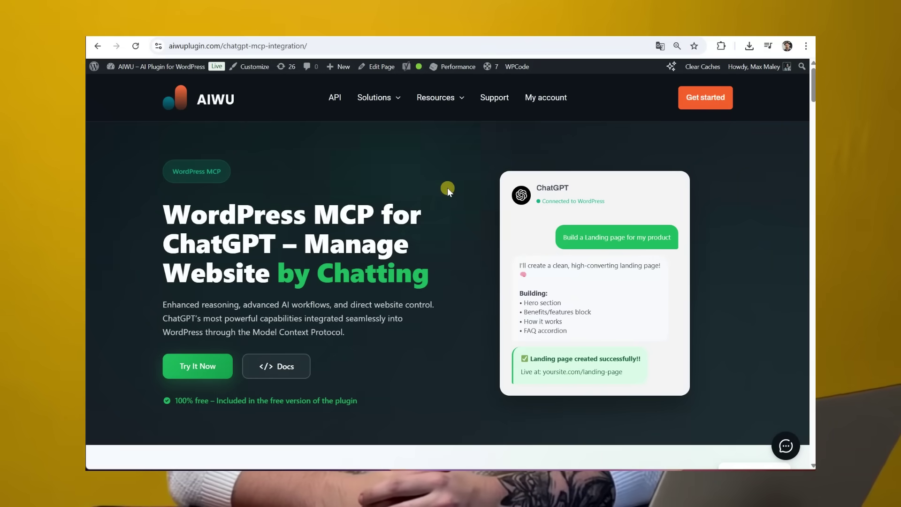
Browse the 'What ChatGPT Can Build' Content & Pages, Media & Images, WooCommerce and Advanced tabs
scroll(465, 229, "down", 5)
scroll(467, 220, "down", 10)
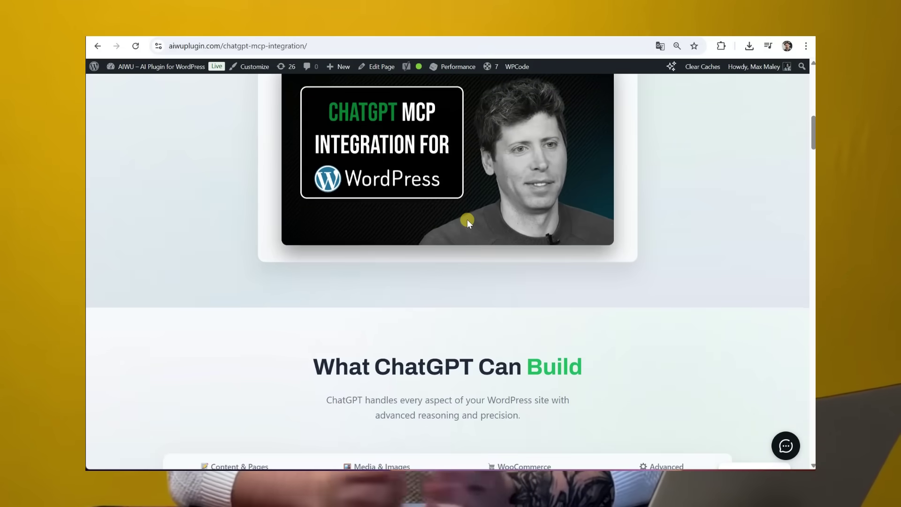
left_click(238, 253)
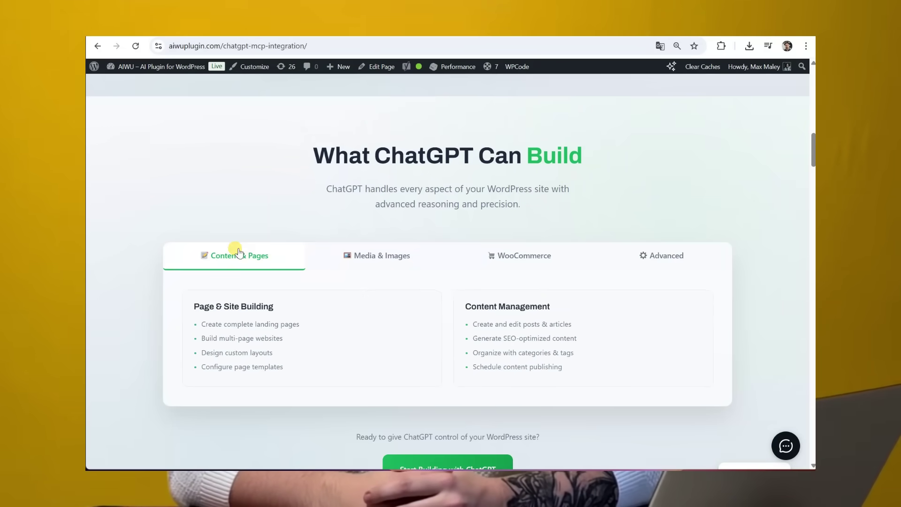
left_click(357, 254)
left_click(496, 254)
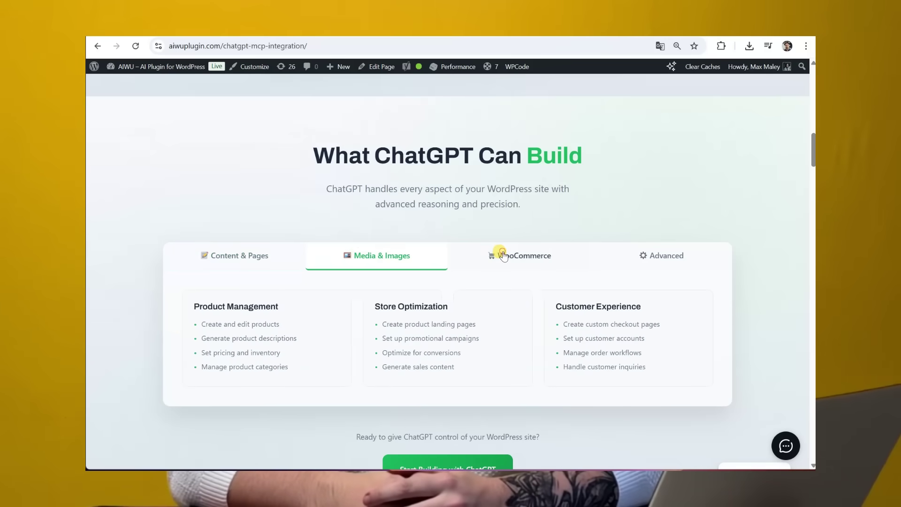
left_click(620, 253)
scroll(655, 201, "down", 1)
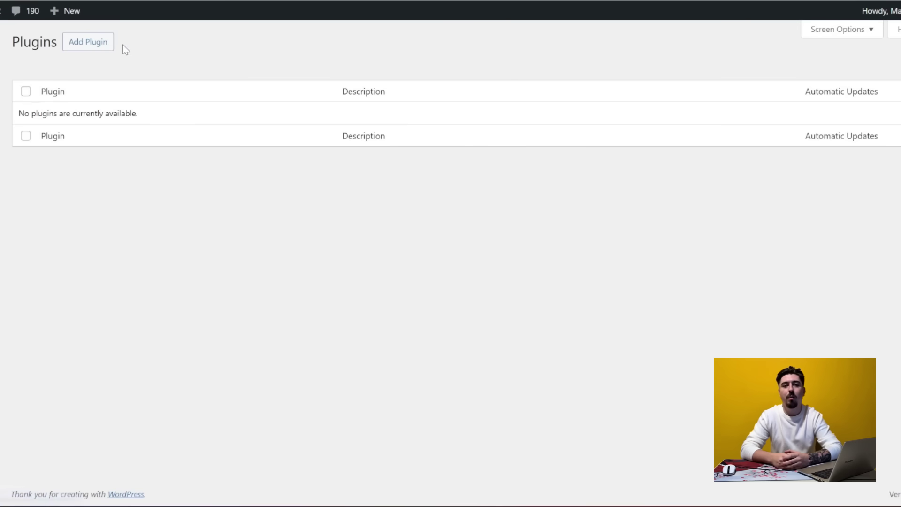
Search the plugin directory for 'AIWU', then install and activate the AIWU plugin
left_click(100, 41)
left_click(697, 75)
type("AIWU")
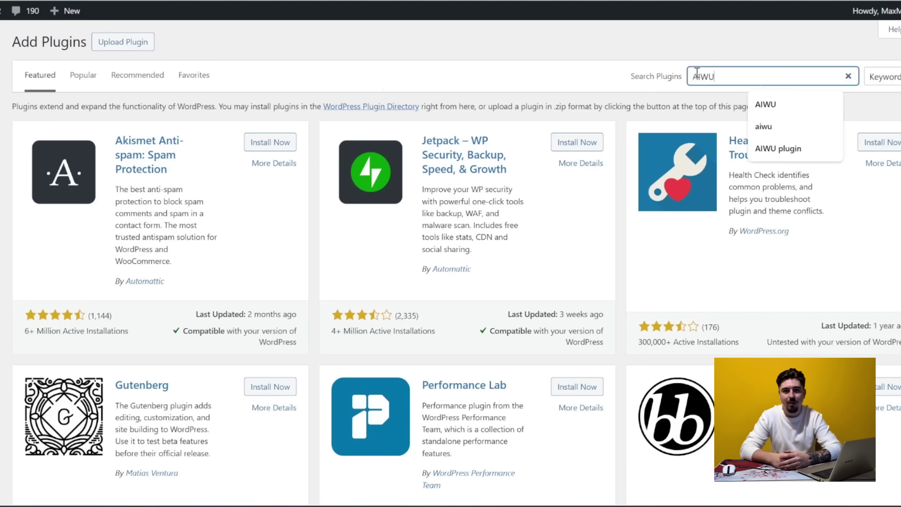
key("Return")
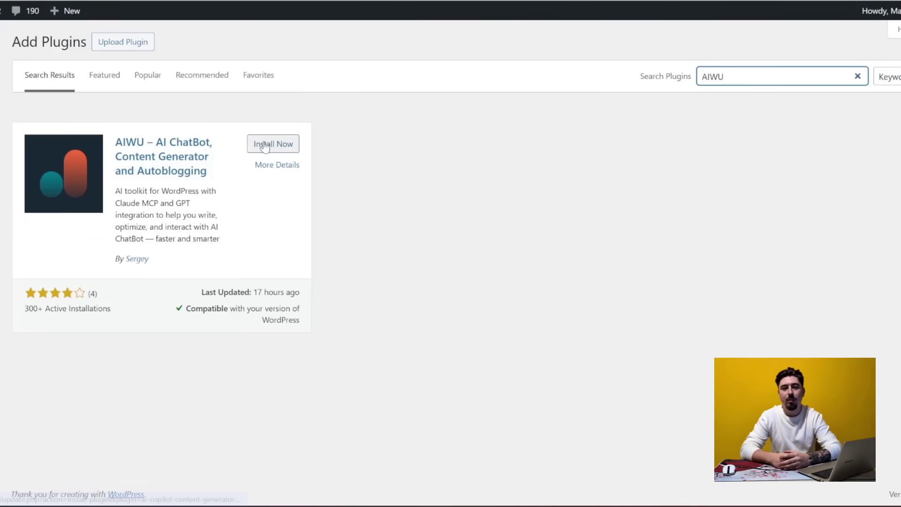
left_click(265, 146)
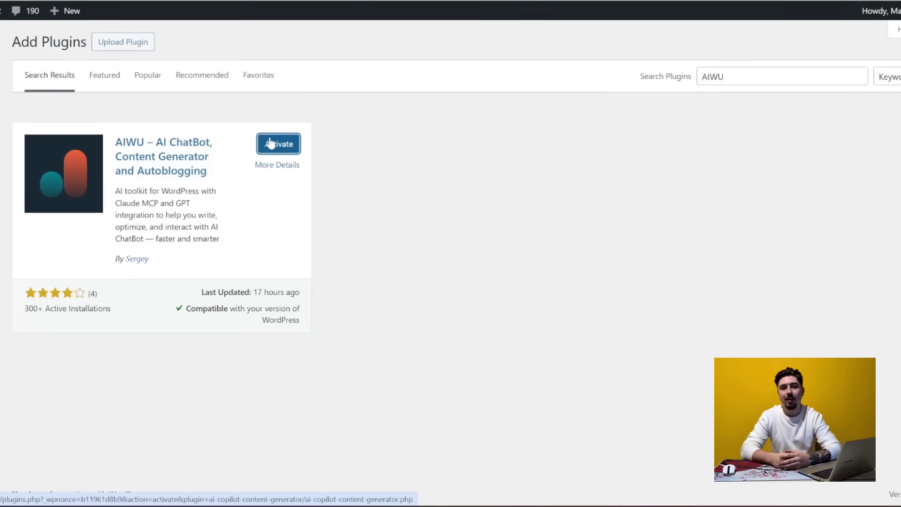
left_click(277, 144)
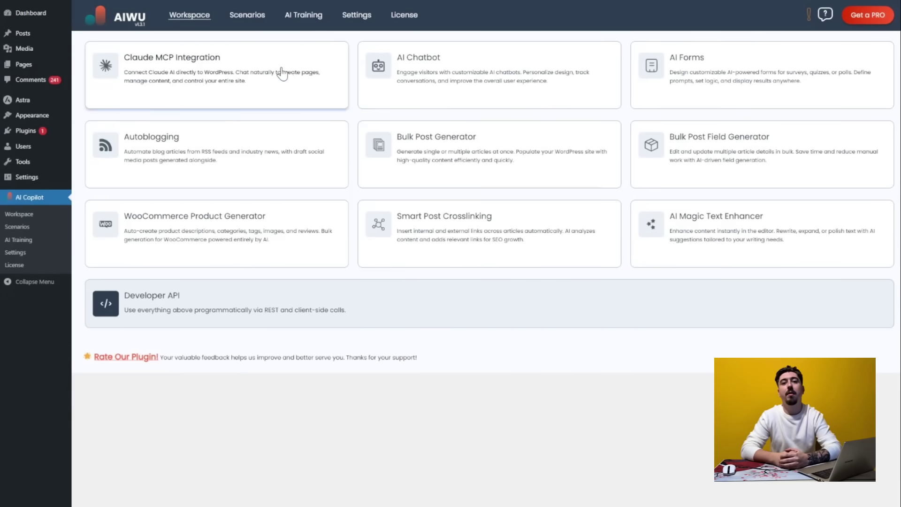
Generate a new access token in the Claude MCP Integration settings and save them
left_click(282, 74)
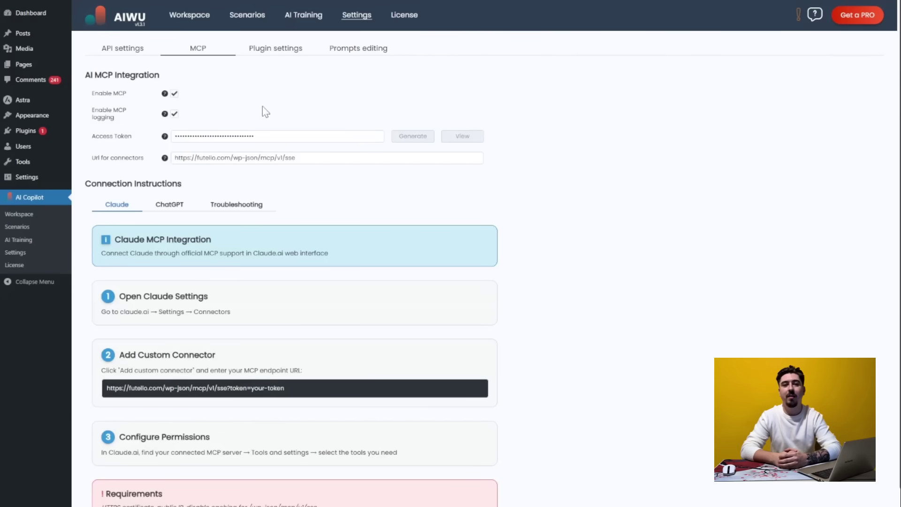
left_click(472, 138)
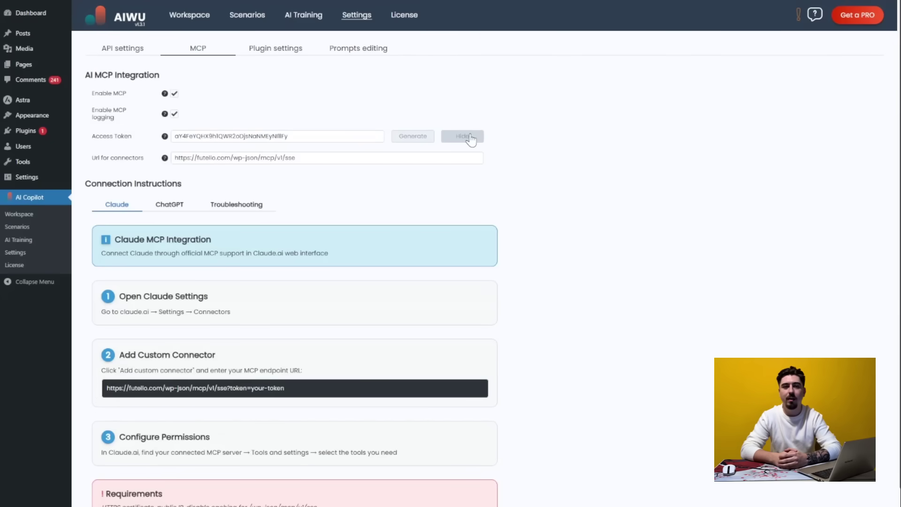
left_click(402, 137)
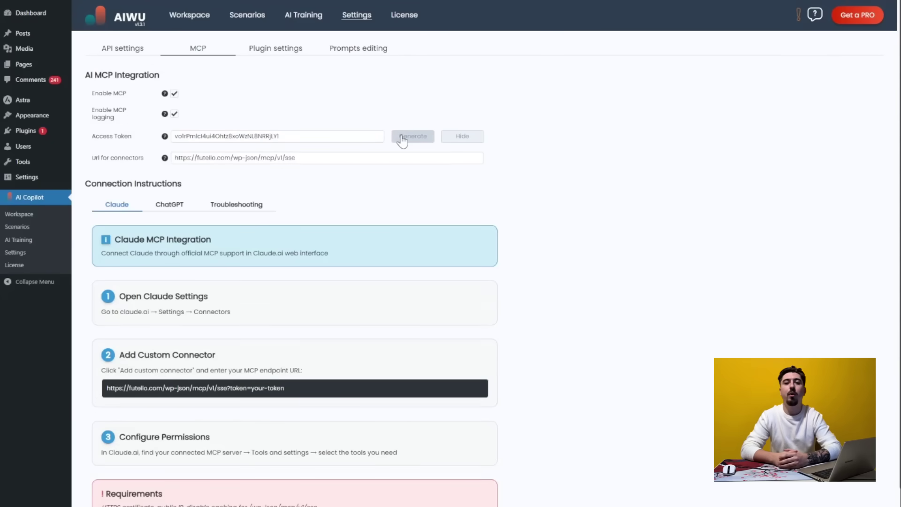
scroll(397, 145, "down", 1)
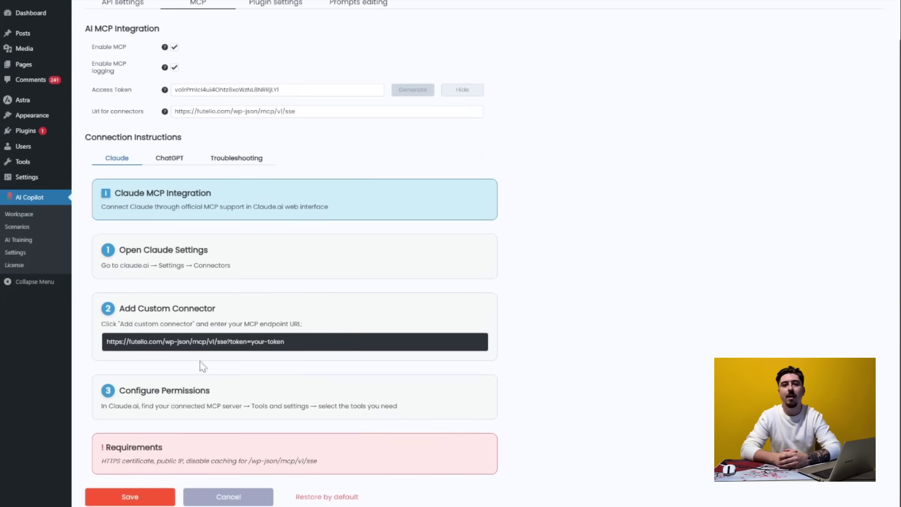
left_click(171, 499)
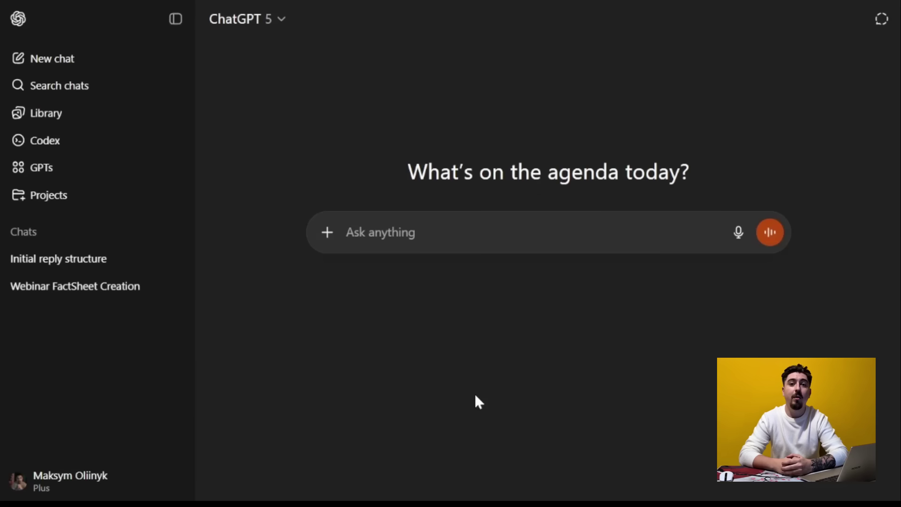
Turn on Developer mode in Apps & Connectors advanced settings and start a new connector
left_click(132, 471)
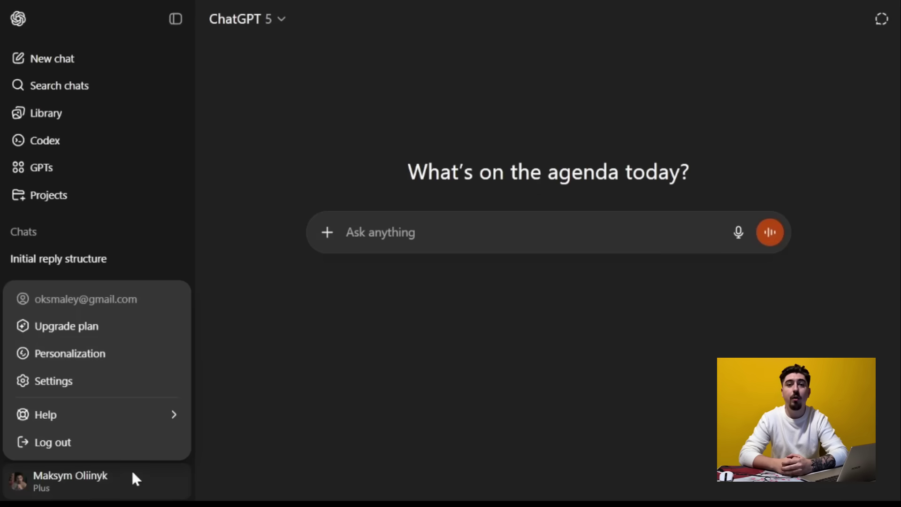
left_click(133, 379)
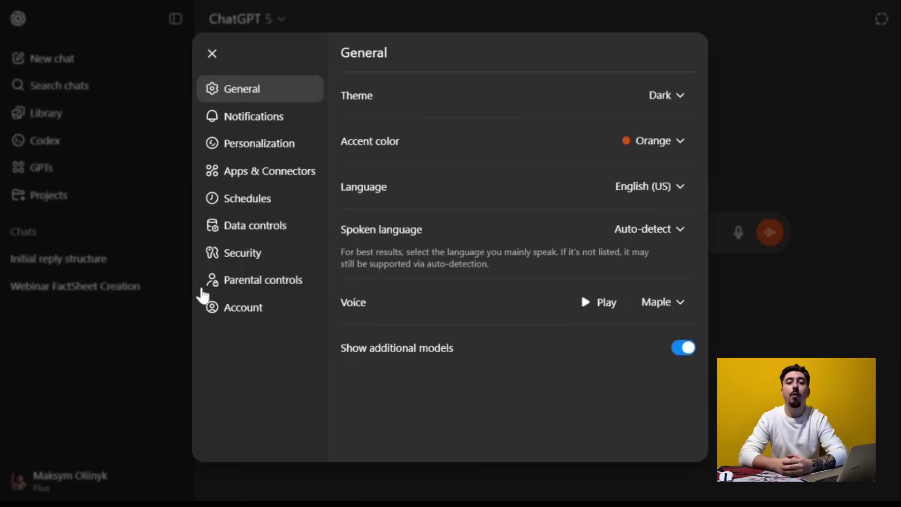
left_click(289, 187)
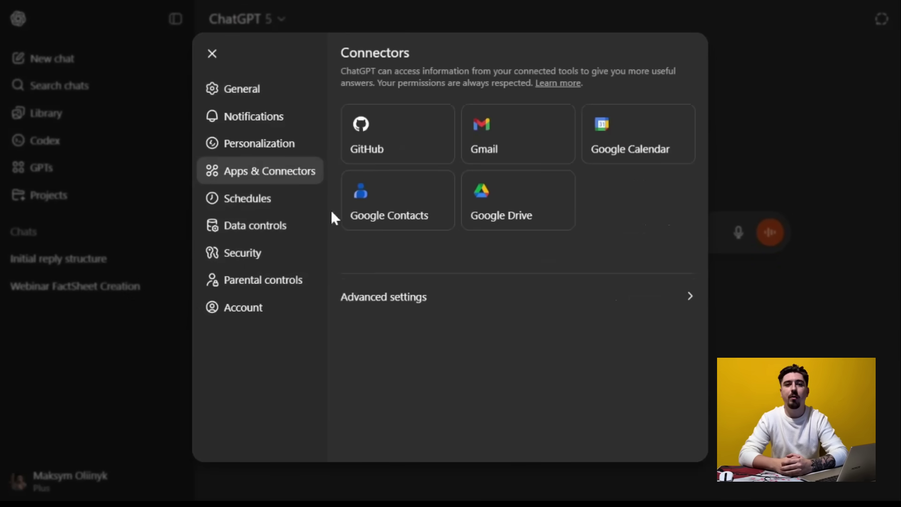
left_click(410, 303)
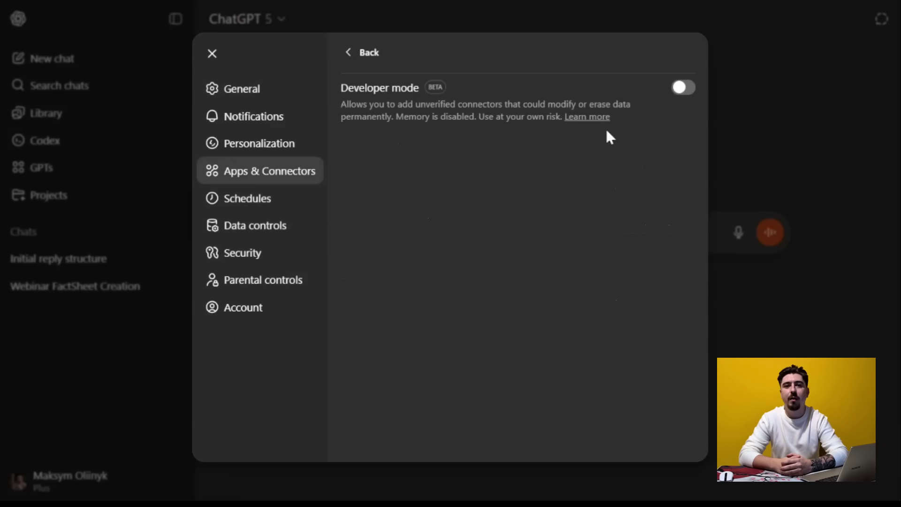
left_click(685, 89)
left_click(373, 53)
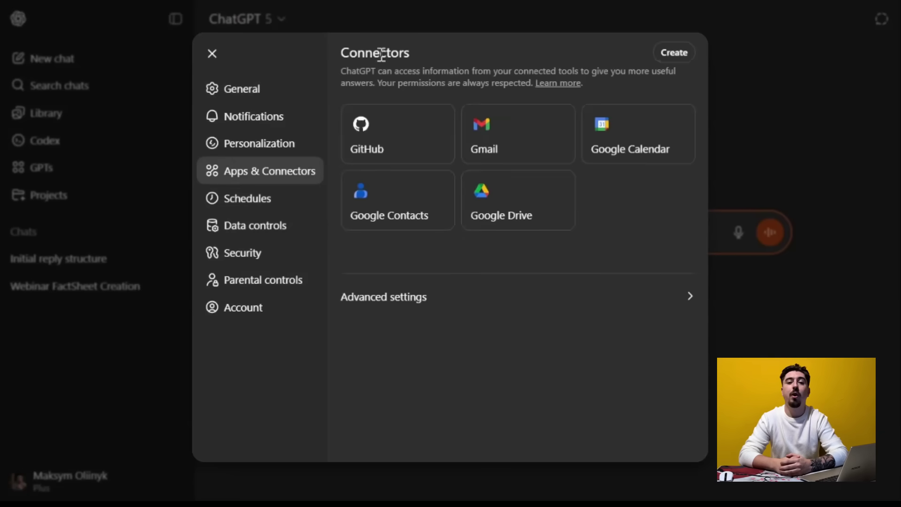
left_click(669, 53)
Create a connector named 'AIWU' with the pasted MCP URL, no authentication, trusted
left_click(413, 141)
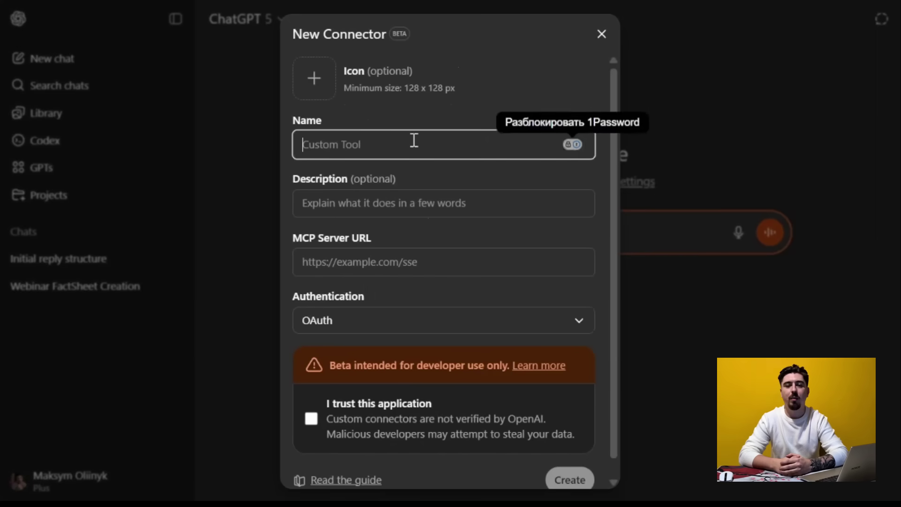
type("AIWU")
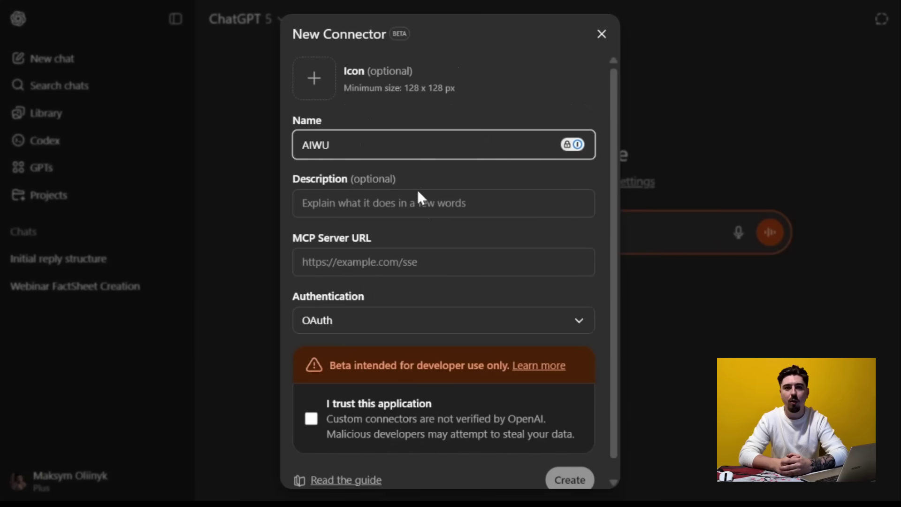
left_click(403, 258)
key("ctrl+v")
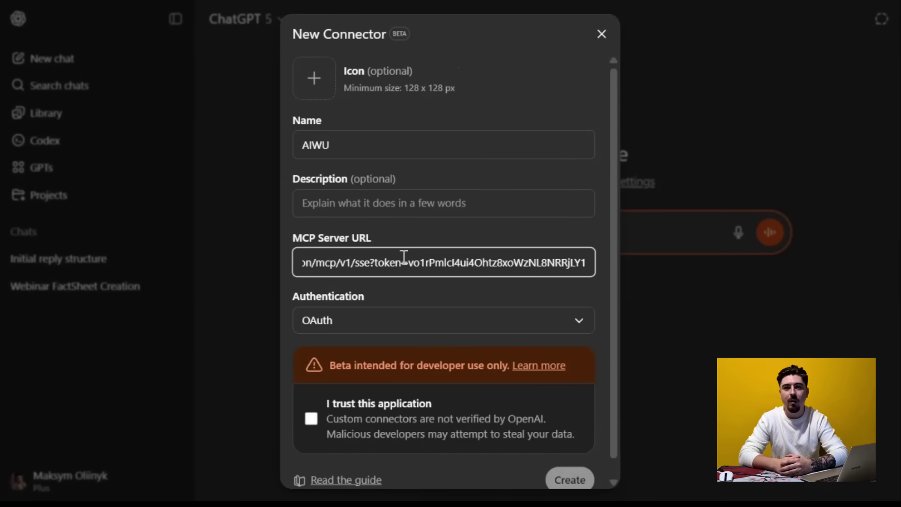
left_click(483, 319)
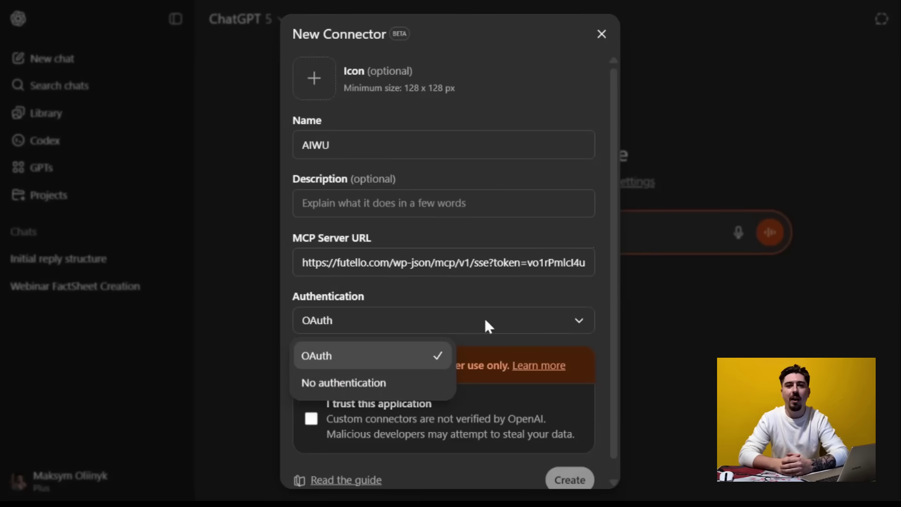
left_click(362, 381)
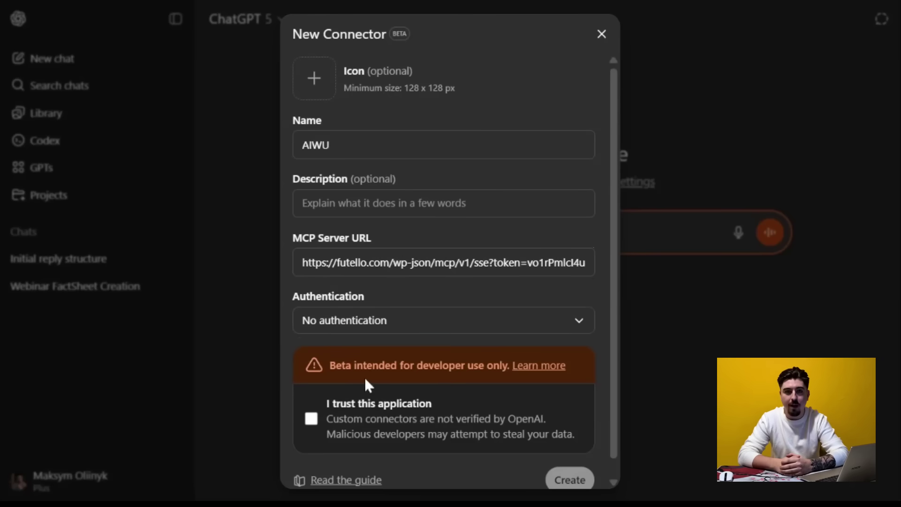
left_click(311, 419)
scroll(446, 412, "down", 1)
left_click(570, 464)
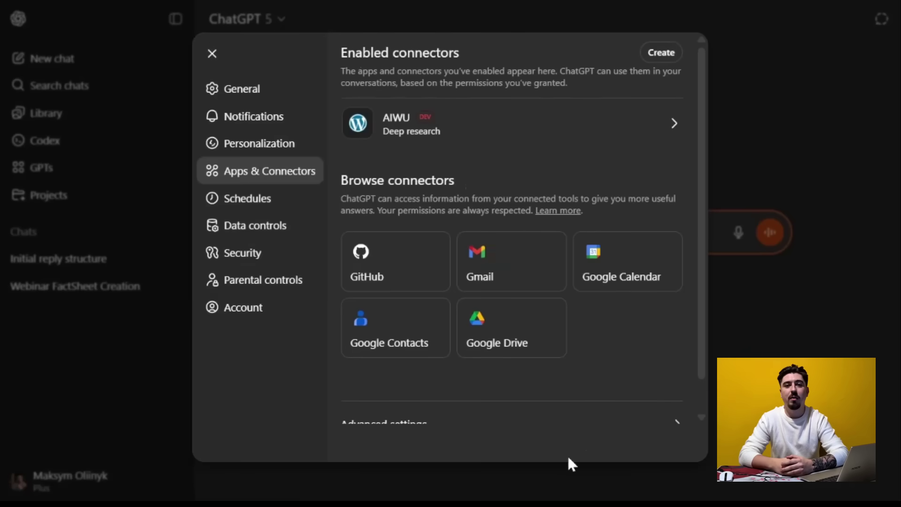
left_click(446, 128)
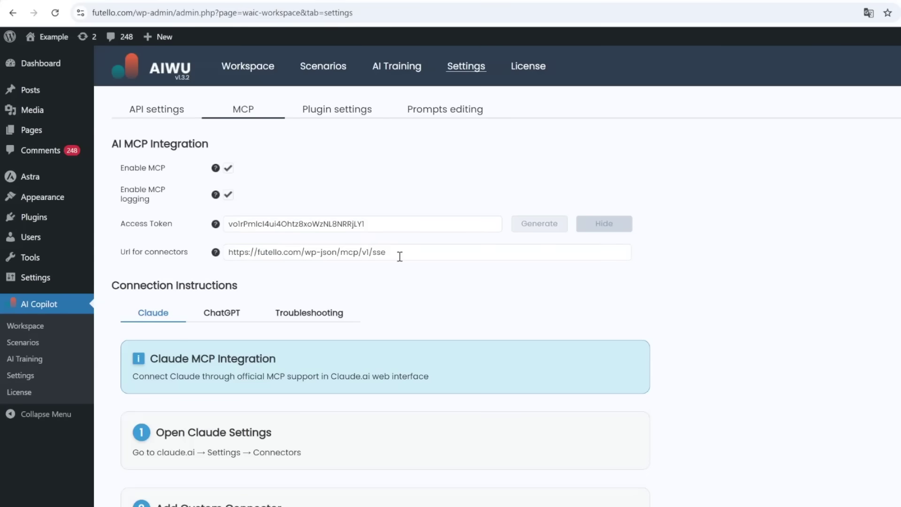
Load the copied connector URL with 'your-token' replaced by the real access token
scroll(466, 283, "down", 3)
left_click_drag(371, 434, 178, 433)
key("ctrl+c")
left_click(337, 12)
key("ctrl+v")
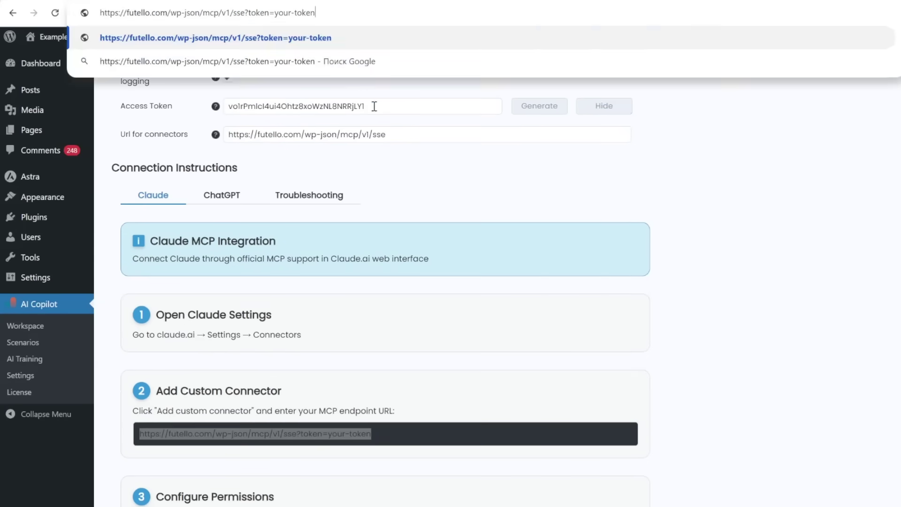
double_click(372, 106)
key("ctrl+c")
left_click_drag(413, 12, 273, 14)
key("ctrl+v")
left_click_drag(413, 13, 28, 89)
key("Return")
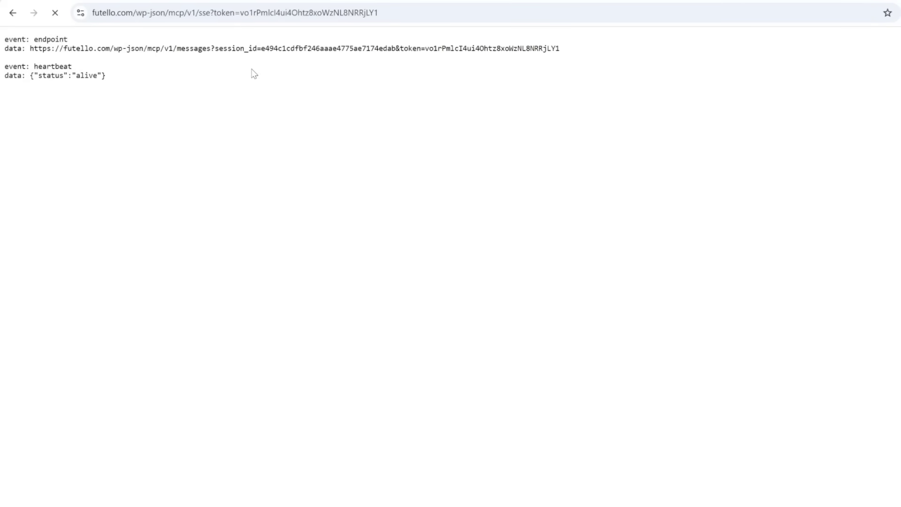
Highlight the "status":"alive" heartbeat, then view the AIWU connector's details in ChatGPT
left_click_drag(99, 79, 38, 81)
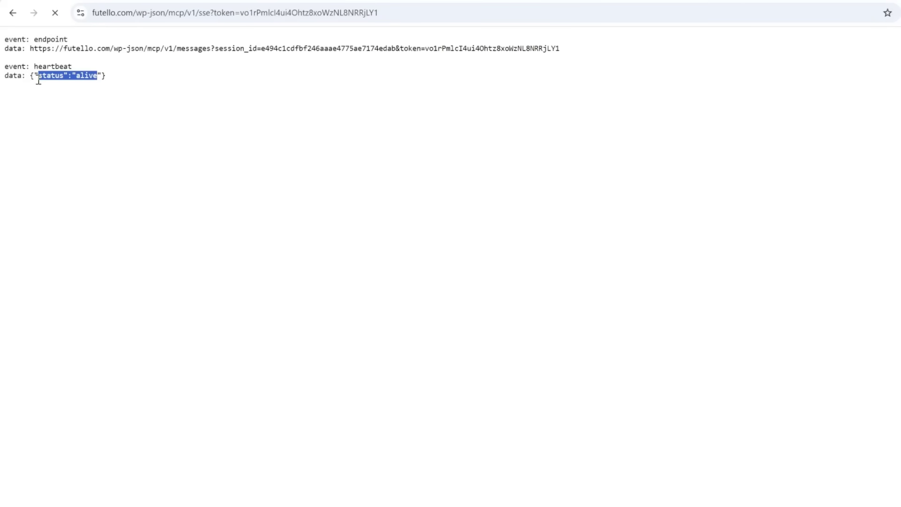
left_click(132, 117)
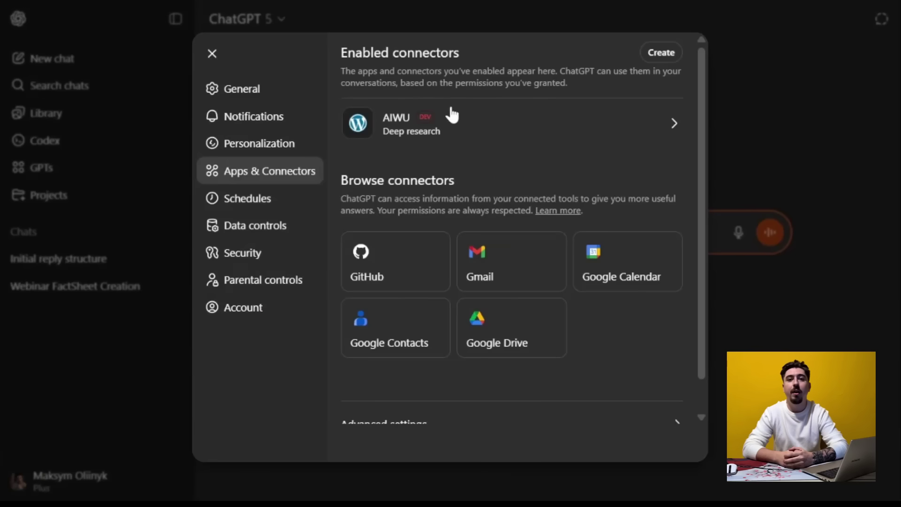
left_click(452, 113)
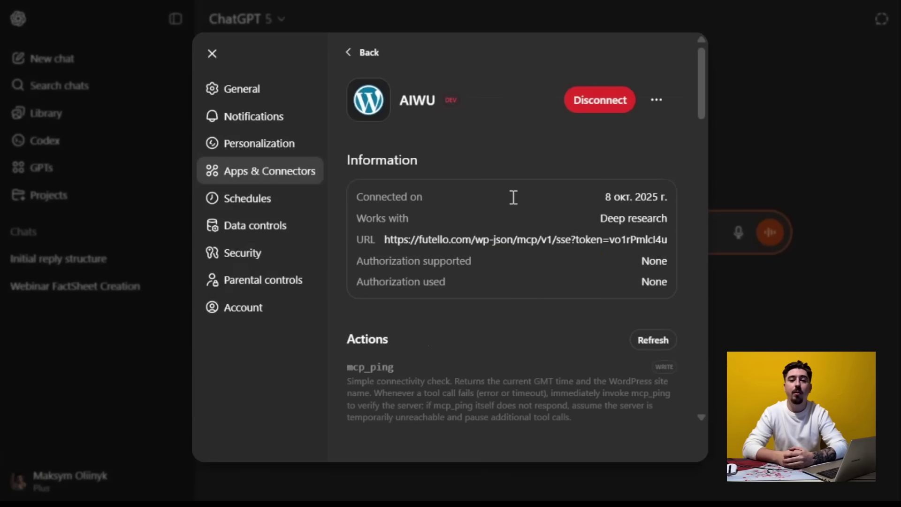
Scroll through the AIWU connector's Actions list
scroll(518, 194, "down", 1)
scroll(518, 193, "down", 15)
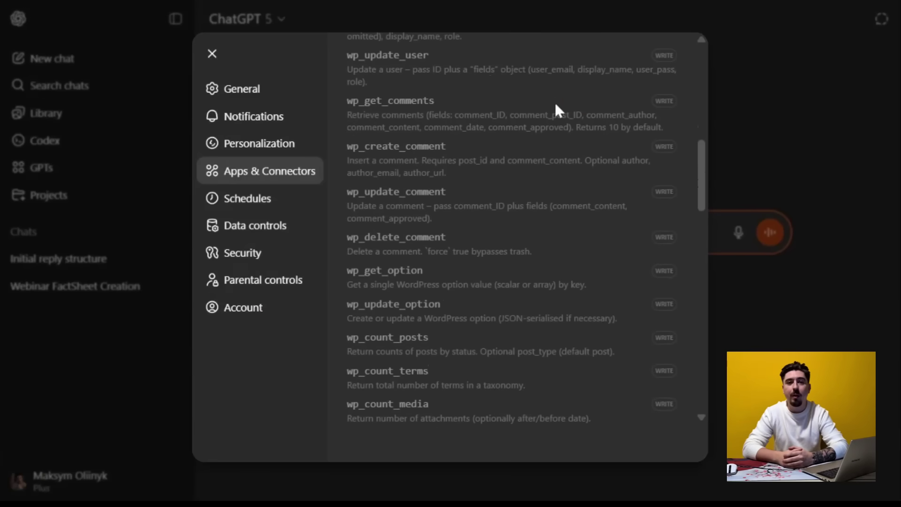
scroll(552, 90, "down", 15)
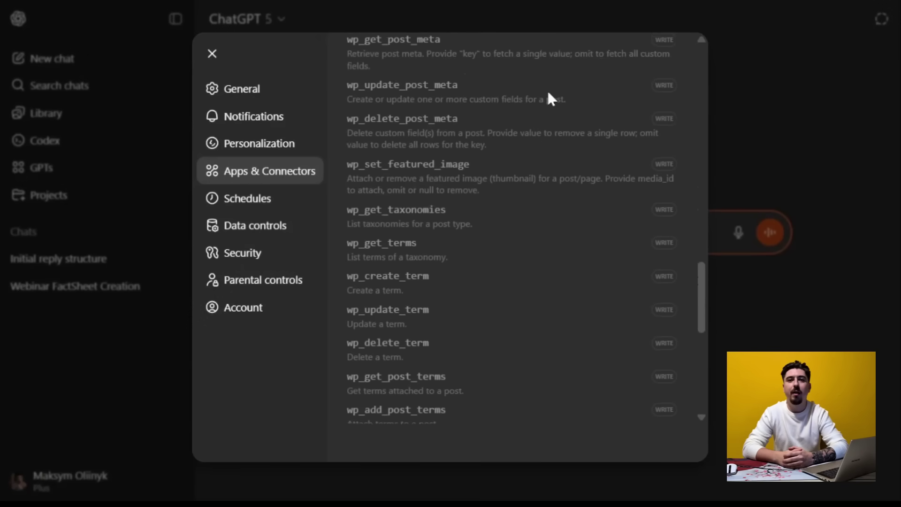
scroll(547, 93, "down", 4)
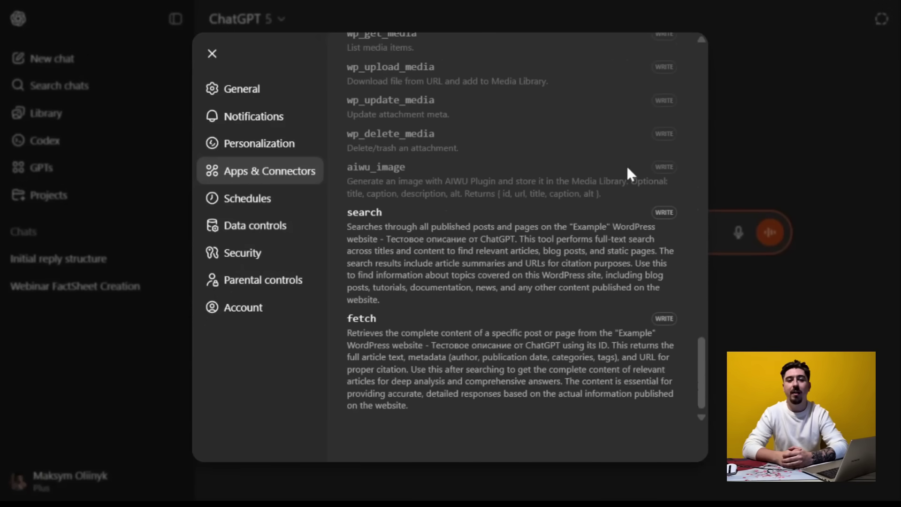
scroll(497, 232, "up", 2)
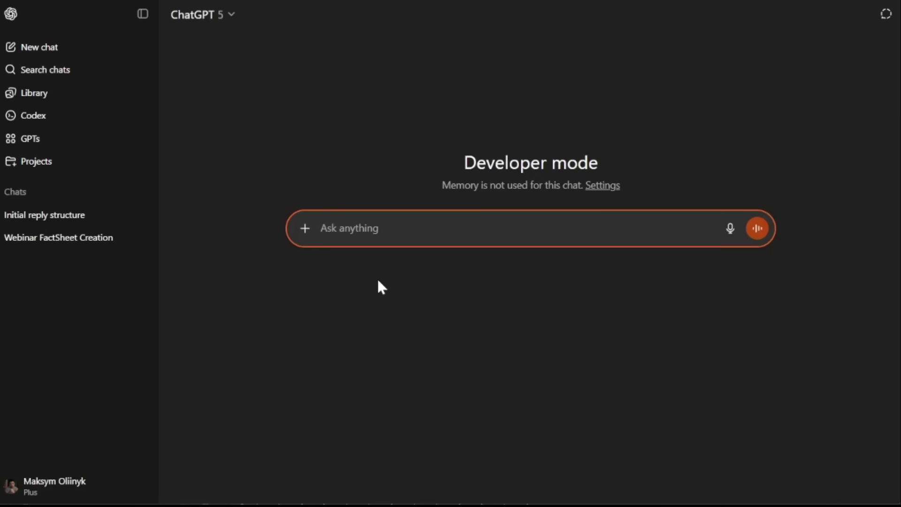
Add the AIWU connector to the chat and run an MCP ping, remembering approvals
left_click(306, 229)
mouse_move(354, 376)
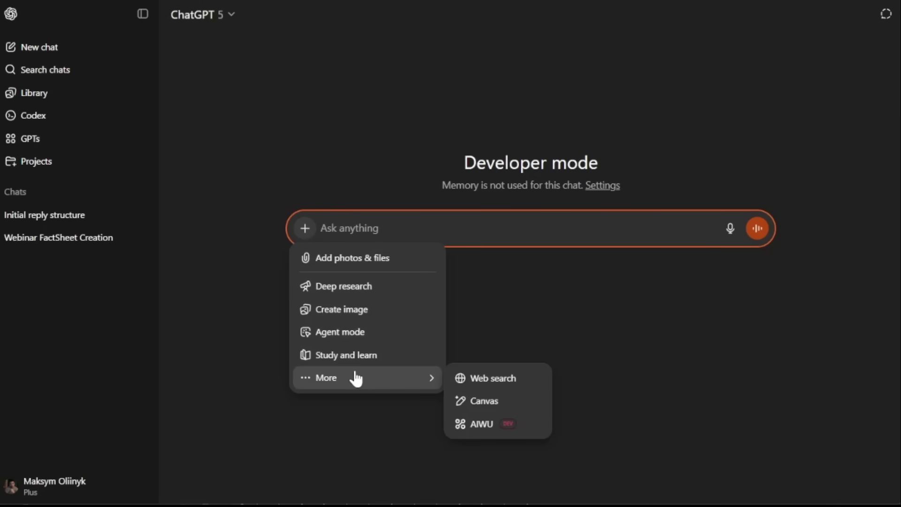
left_click(484, 425)
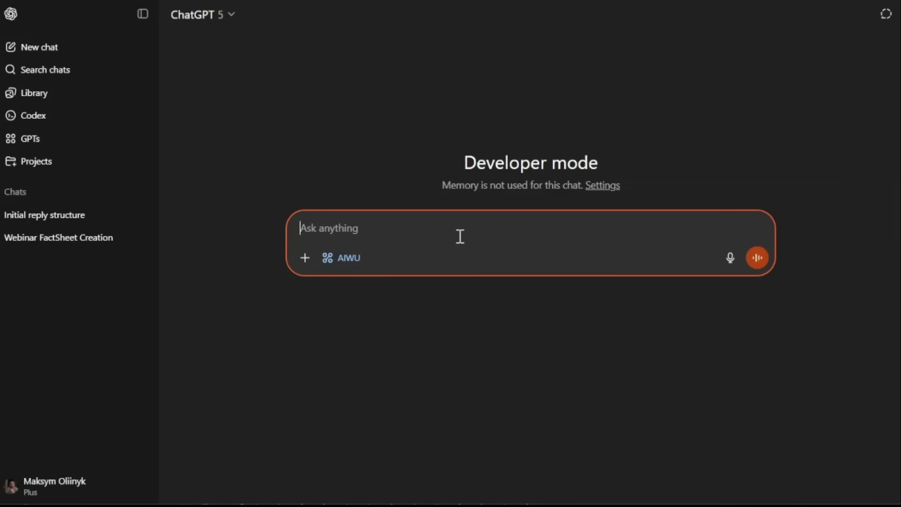
key("ctrl+v")
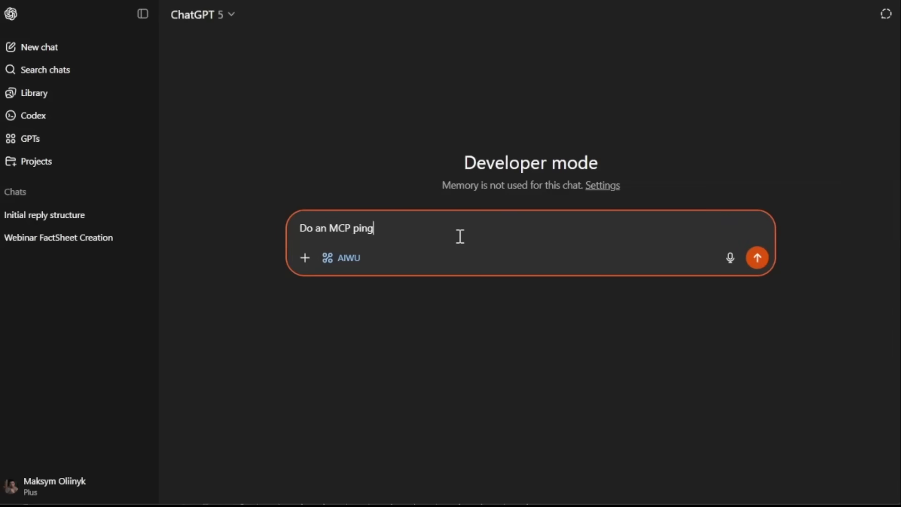
left_click(755, 258)
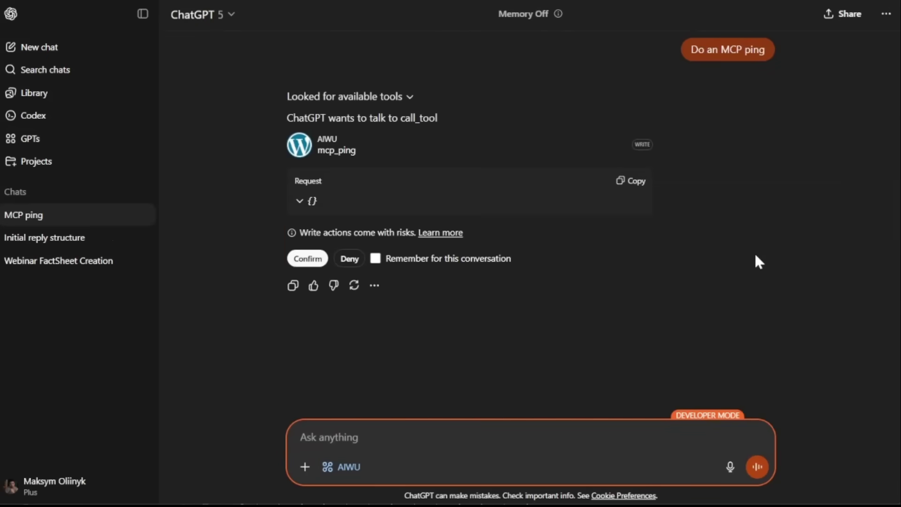
left_click(377, 259)
left_click(312, 259)
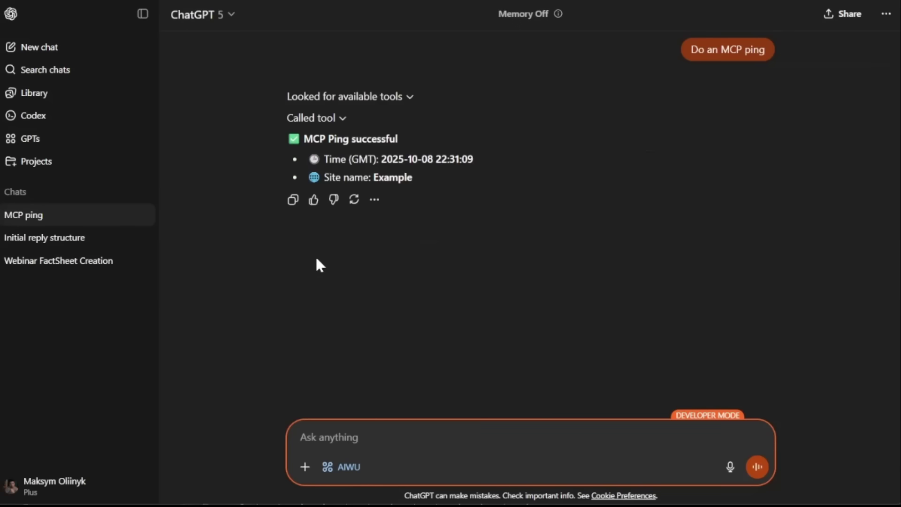
Ask for the site's last 3 posts and approve the fetch
key("ctrl+v")
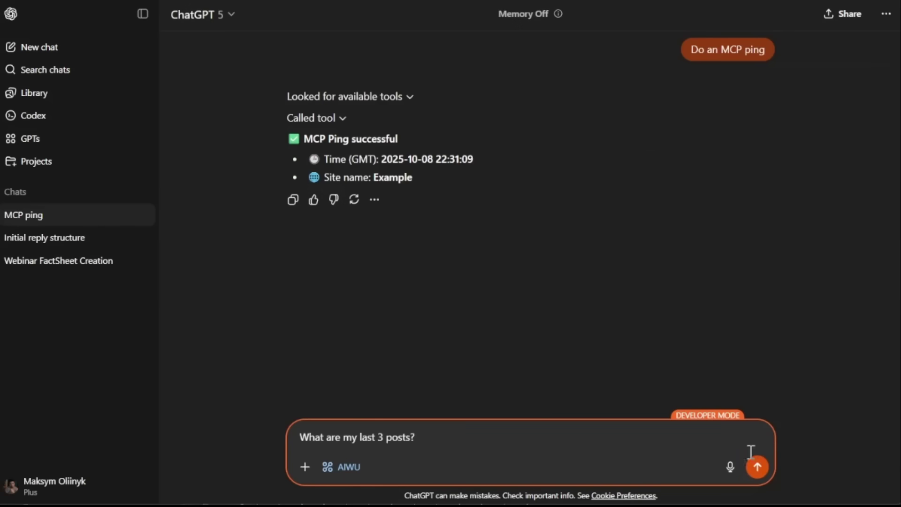
left_click(757, 466)
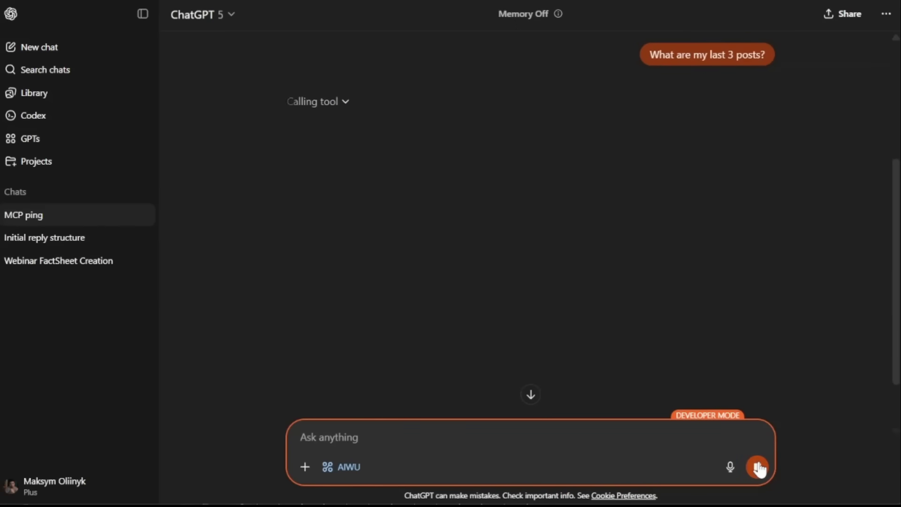
left_click(306, 256)
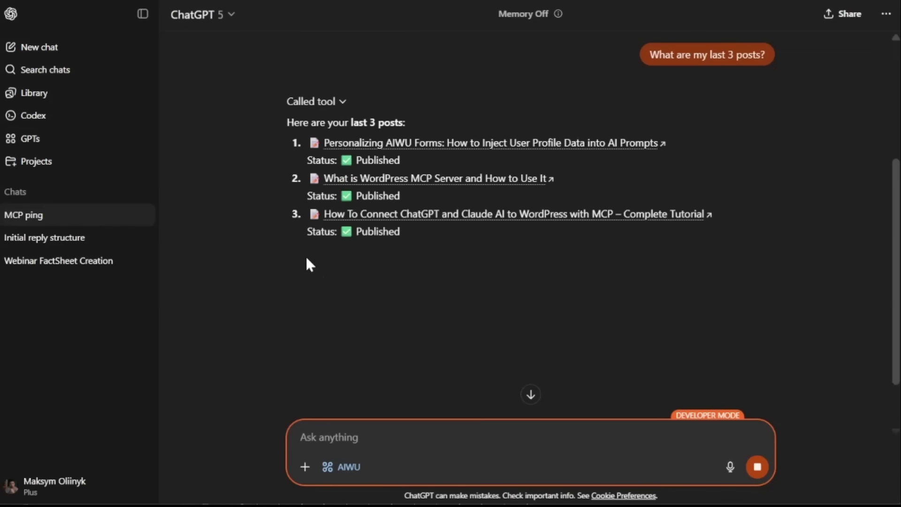
Send the blog-post prompt and approve saving it as a draft (Post ID 199)
key("ctrl+v")
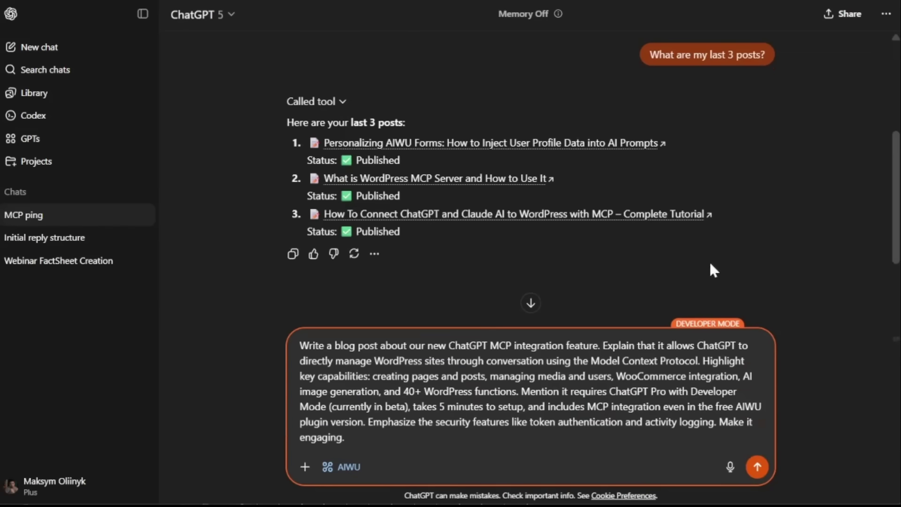
left_click(756, 468)
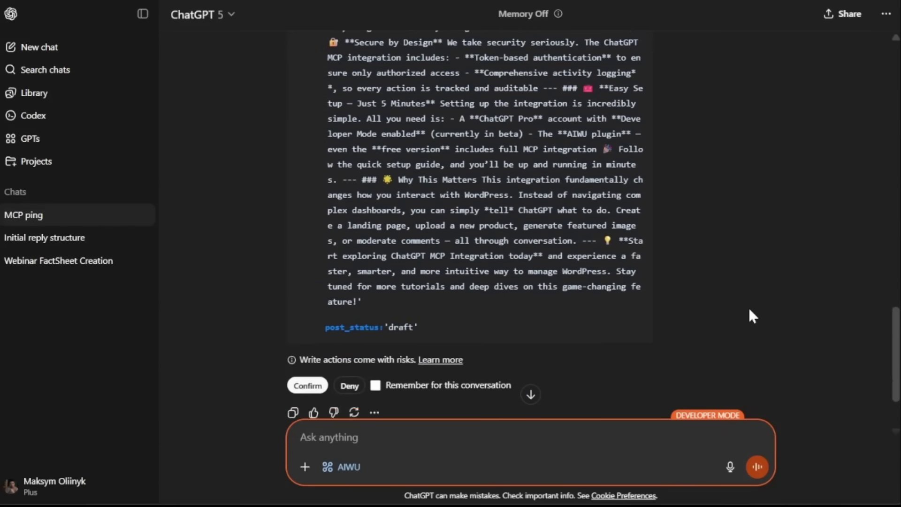
left_click(308, 309)
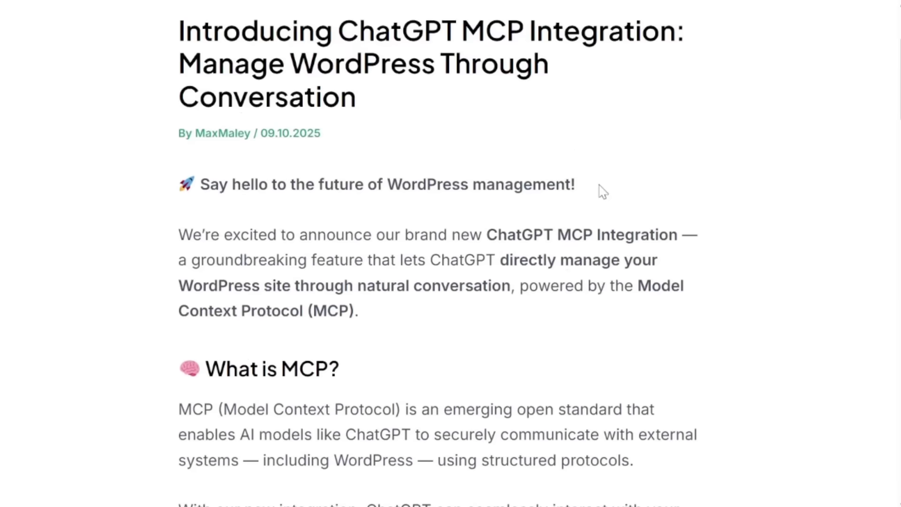
scroll(600, 188, "down", 9)
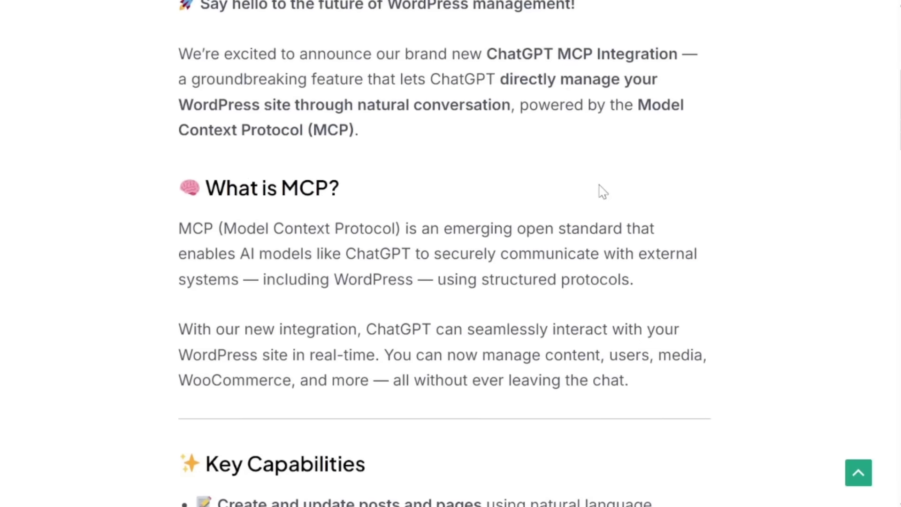
scroll(600, 186, "down", 10)
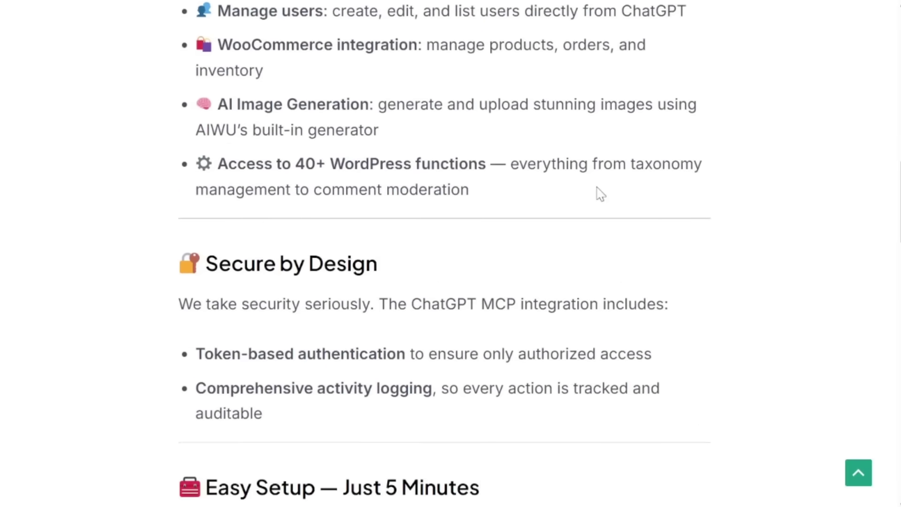
scroll(600, 193, "down", 8)
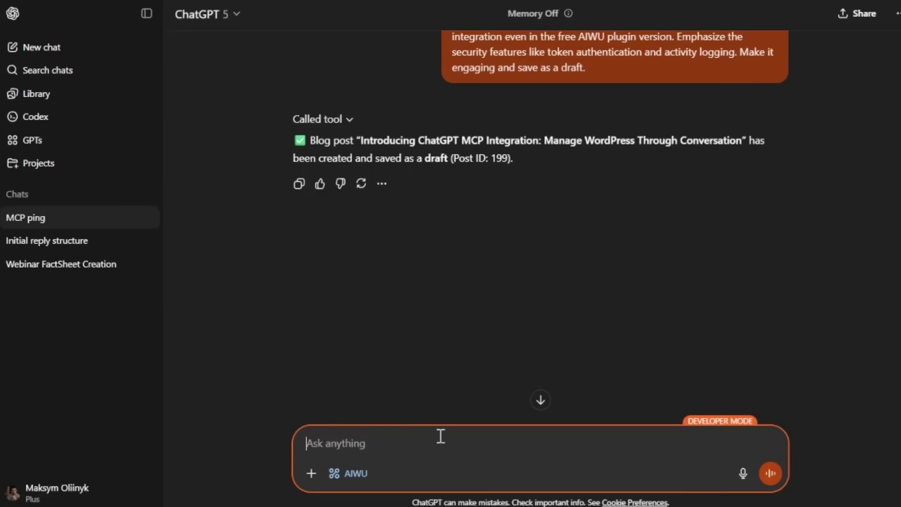
Send the orange-and-black landing-page prompt and confirm creating the 'ChatGPT WordPress Integration' page
key("ctrl+v")
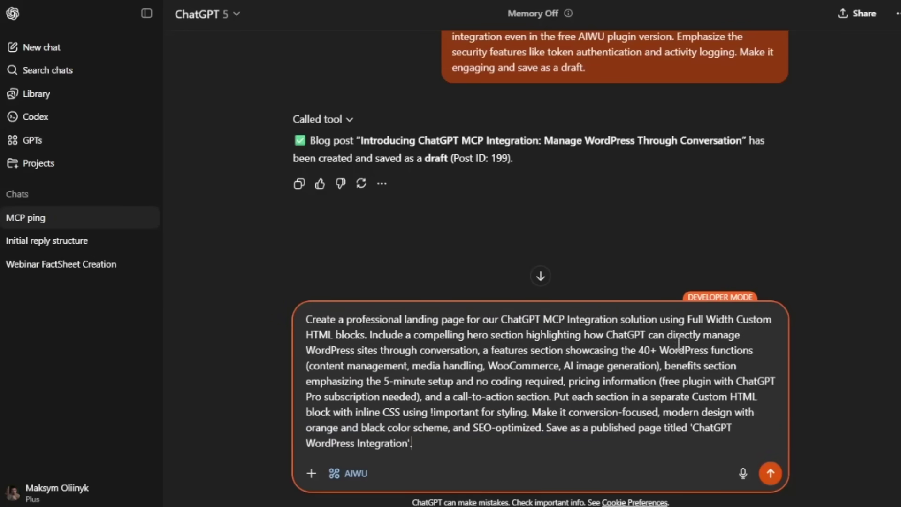
left_click(772, 473)
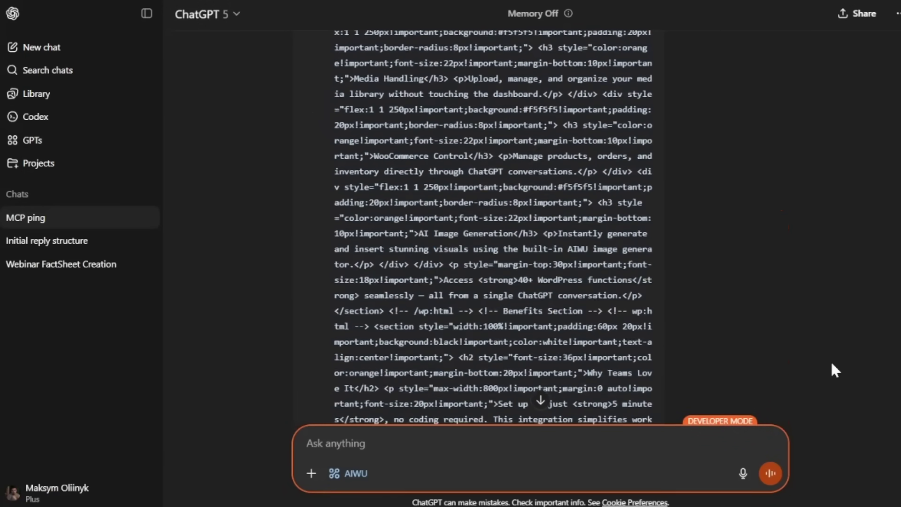
left_click(313, 270)
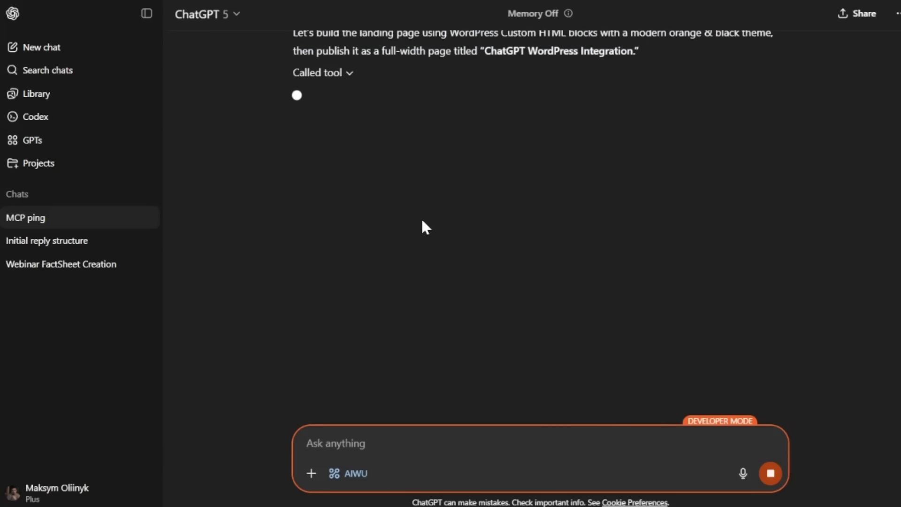
scroll(422, 222, "up", 3)
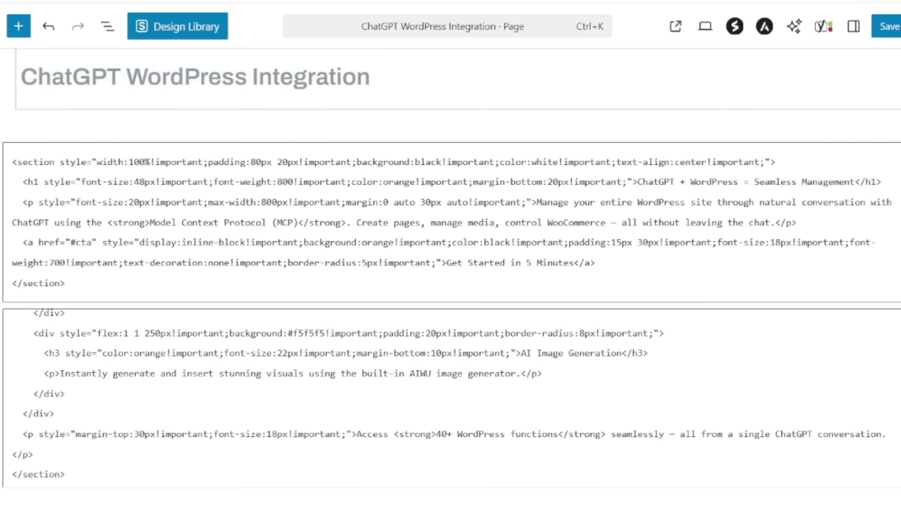
left_click(676, 29)
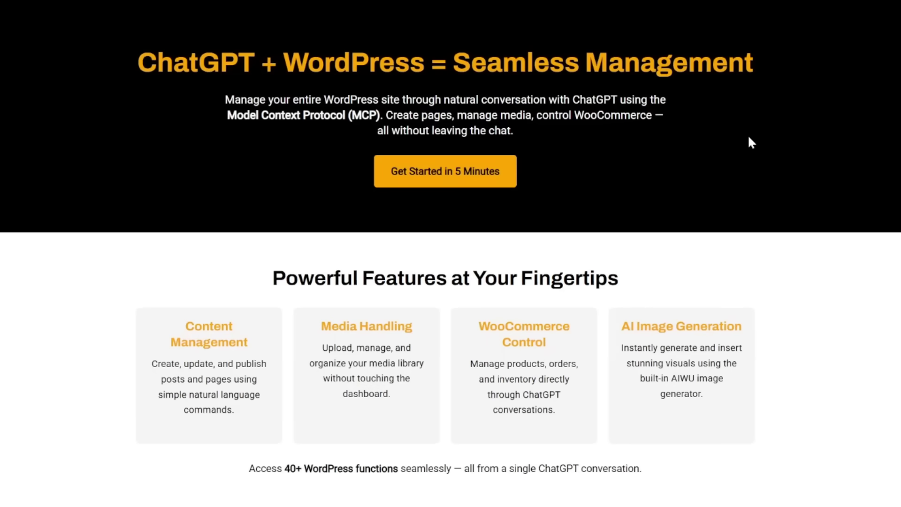
scroll(748, 135, "down", 2)
scroll(748, 135, "down", 3)
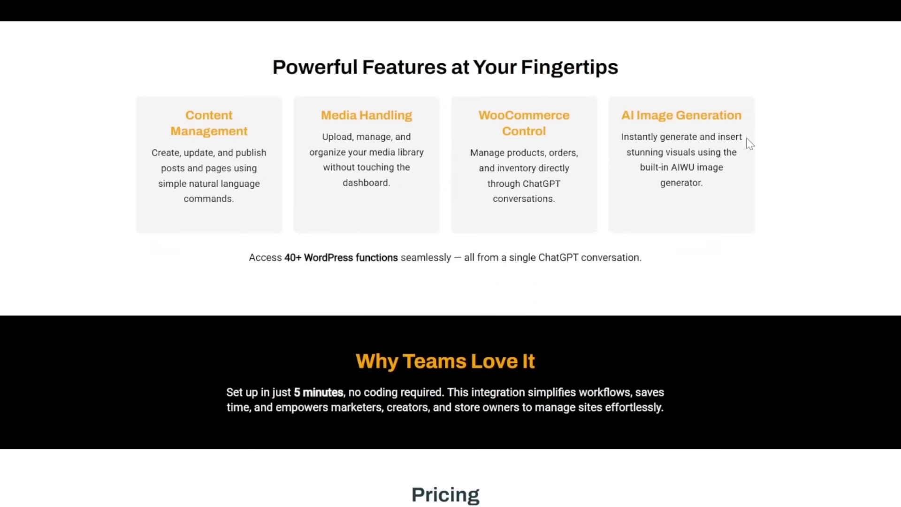
scroll(747, 137, "down", 2)
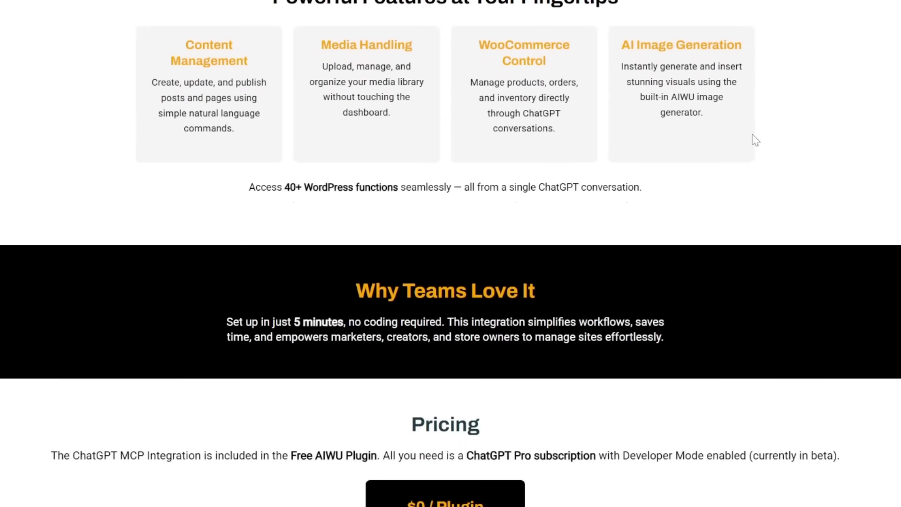
scroll(750, 137, "down", 3)
scroll(754, 138, "down", 2)
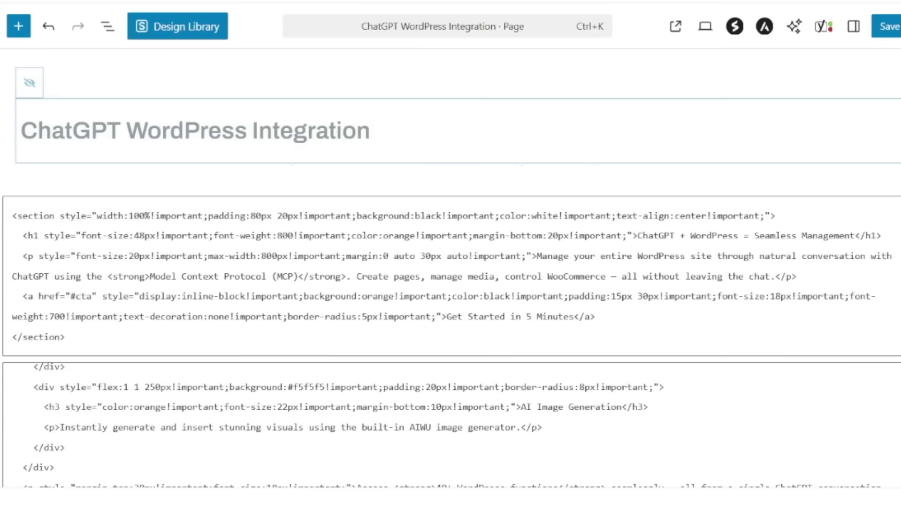
scroll(451, 267, "down", 8)
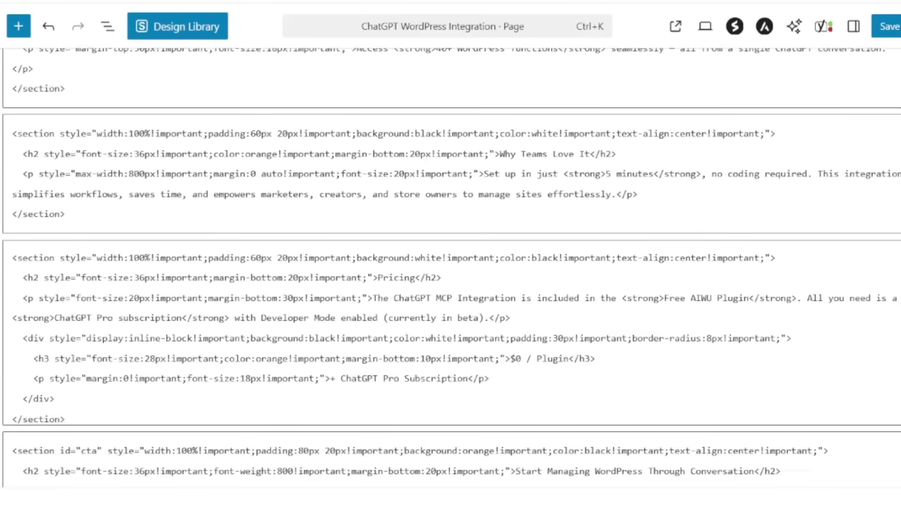
scroll(450, 268, "down", 6)
scroll(451, 267, "up", 13)
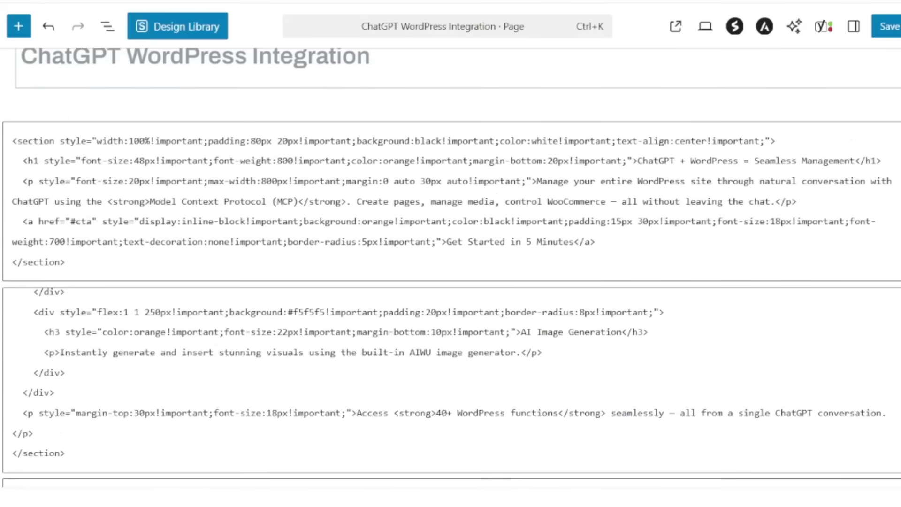